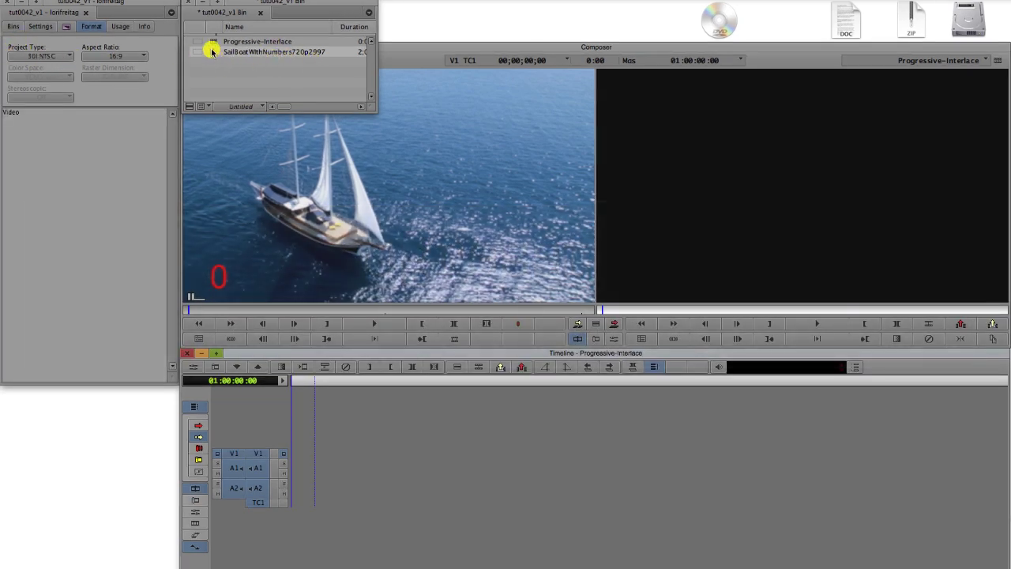
Edit the SailBoatWithNumbers720p2997 clip into the Progressive-Interlace sequence and apply the RE:Vision Twixtor effect to it.
drag(212, 53, 294, 389)
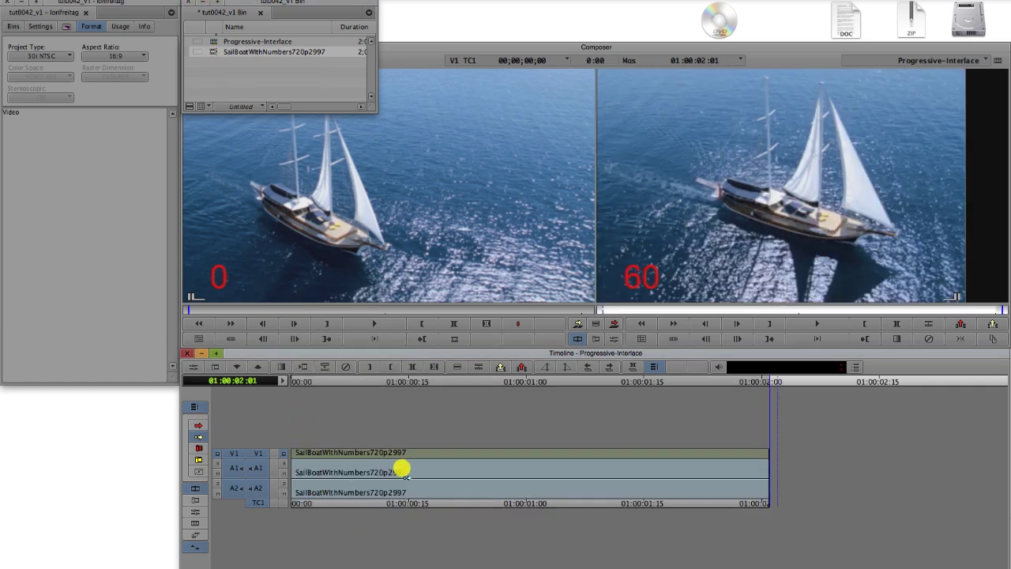
click(65, 26)
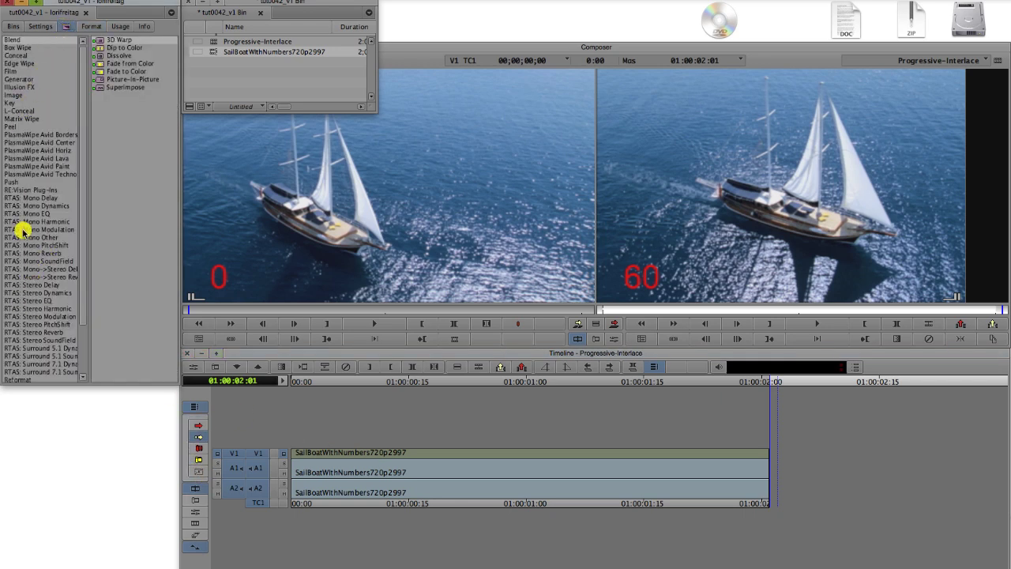
click(42, 191)
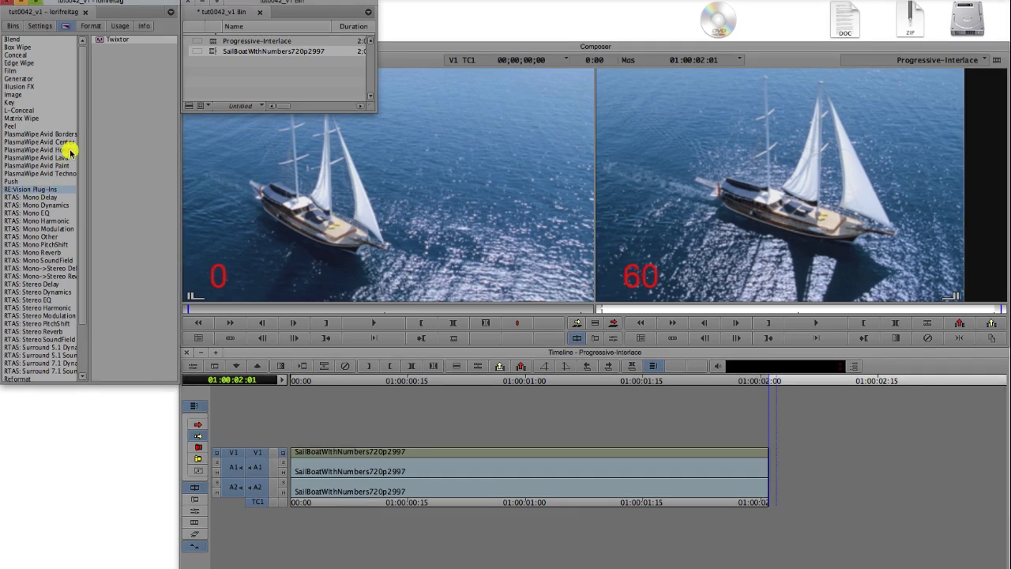
drag(127, 37, 431, 458)
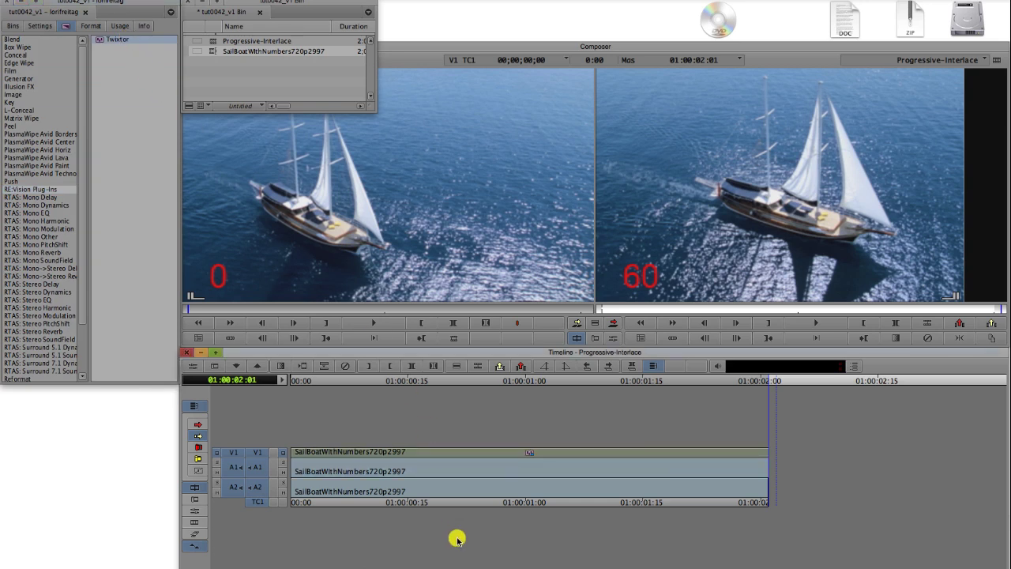
Step into the clip's Twixtor effect, paste the nested clip end to end until it fills ten lengths, and step back out.
click(535, 451)
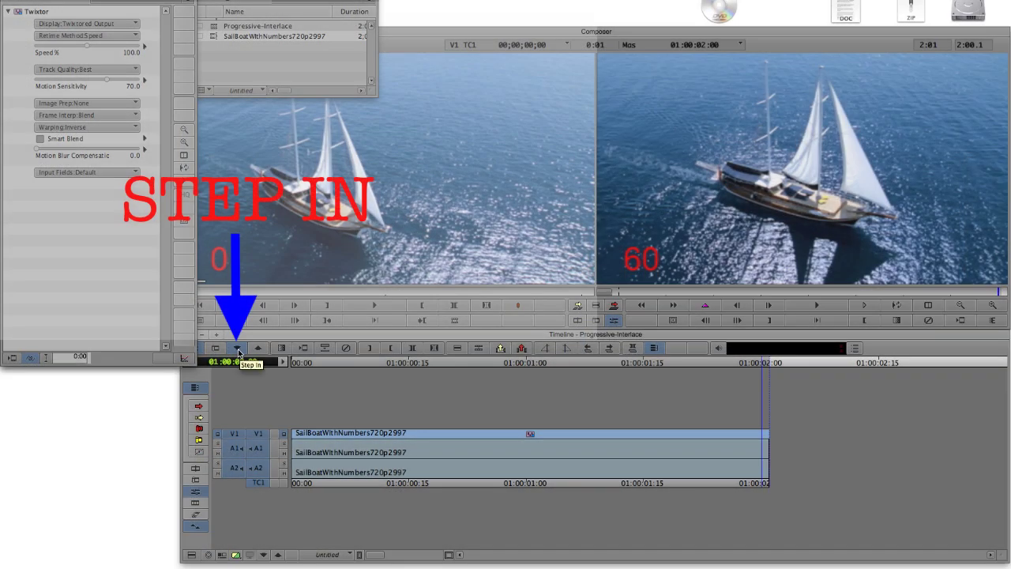
click(239, 350)
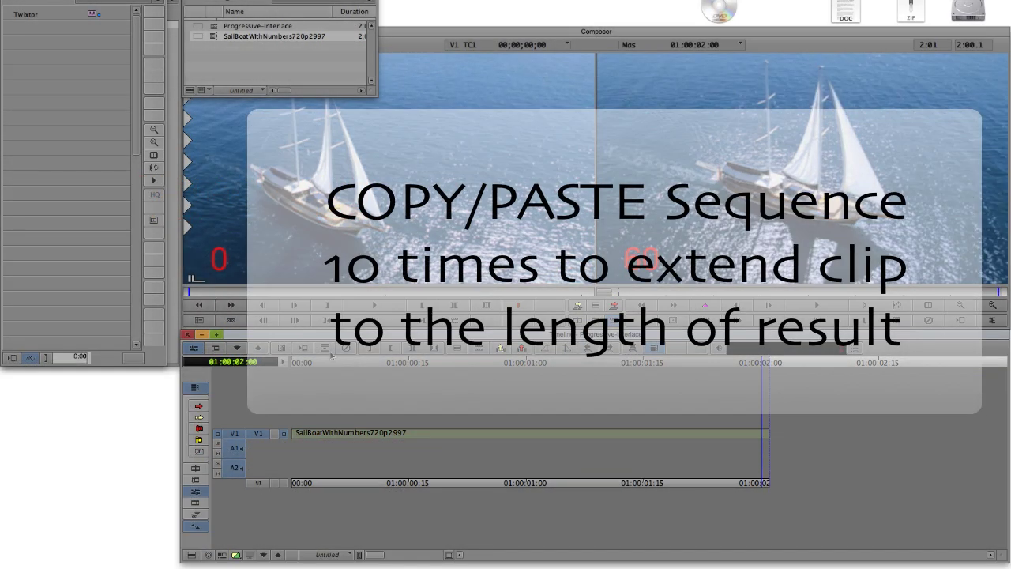
click(568, 436)
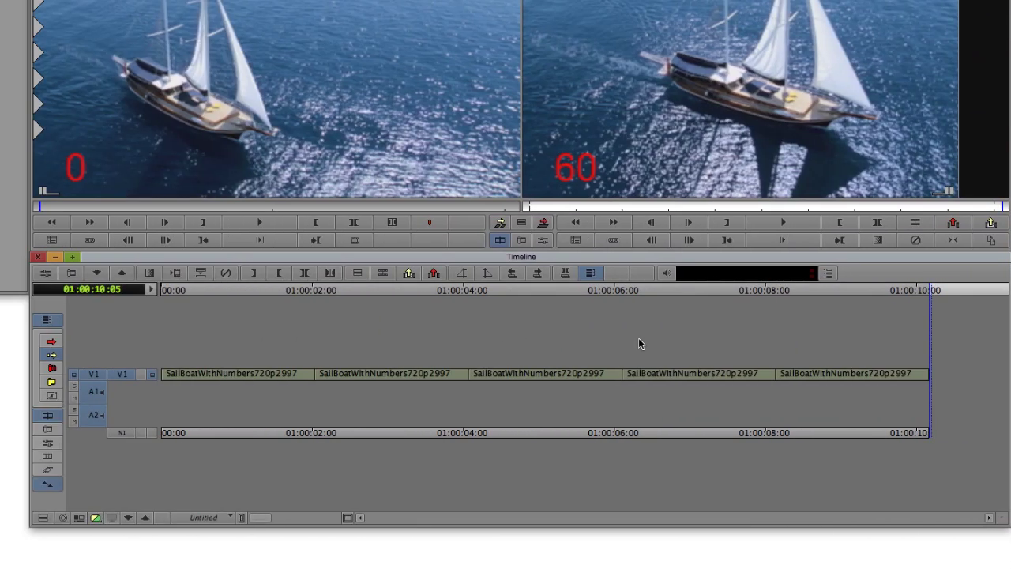
key(ctrl+v)
key(ctrl+v)
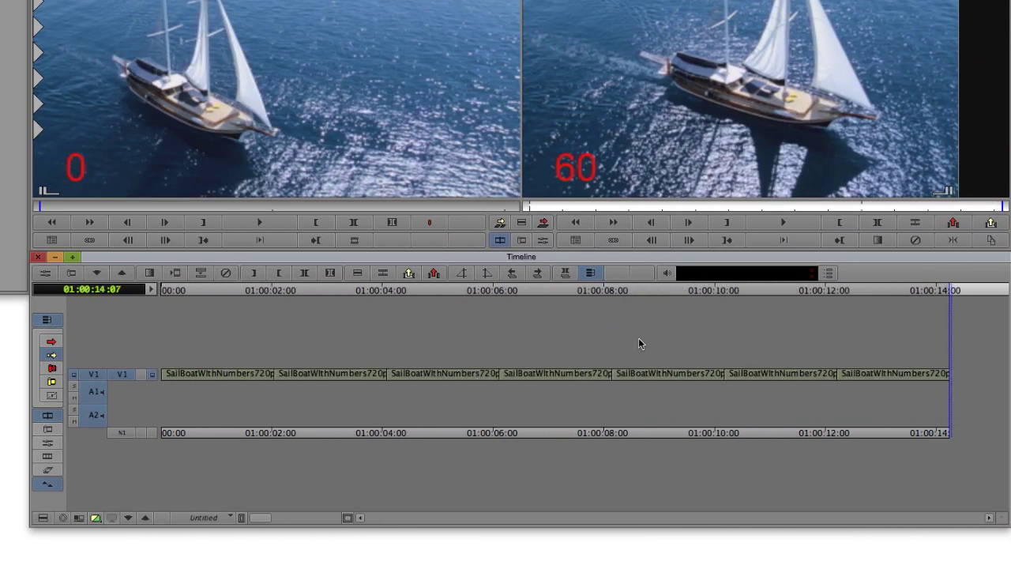
key(ctrl+v)
key(ctrl+v)
key(ctrl+v)
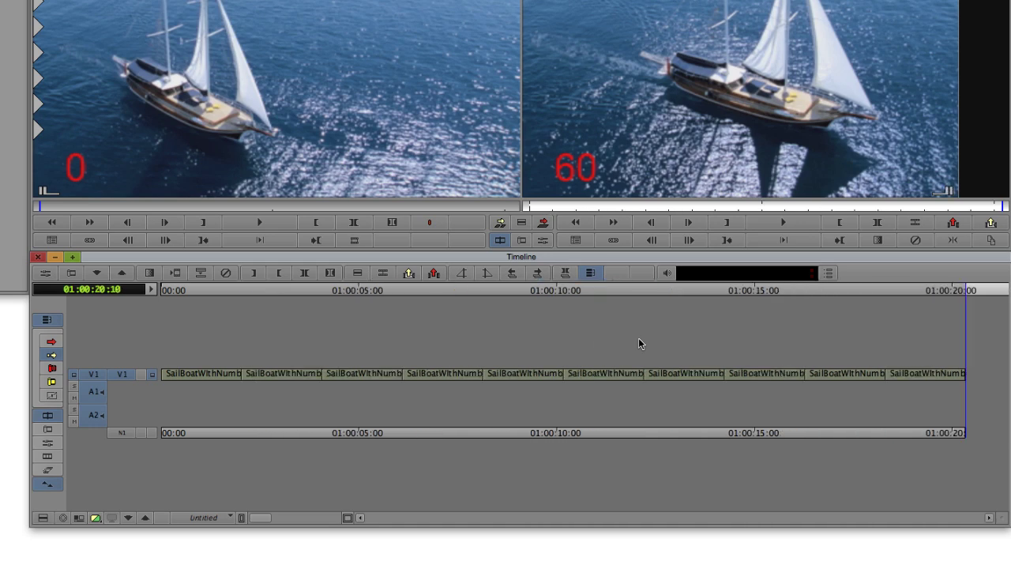
click(123, 275)
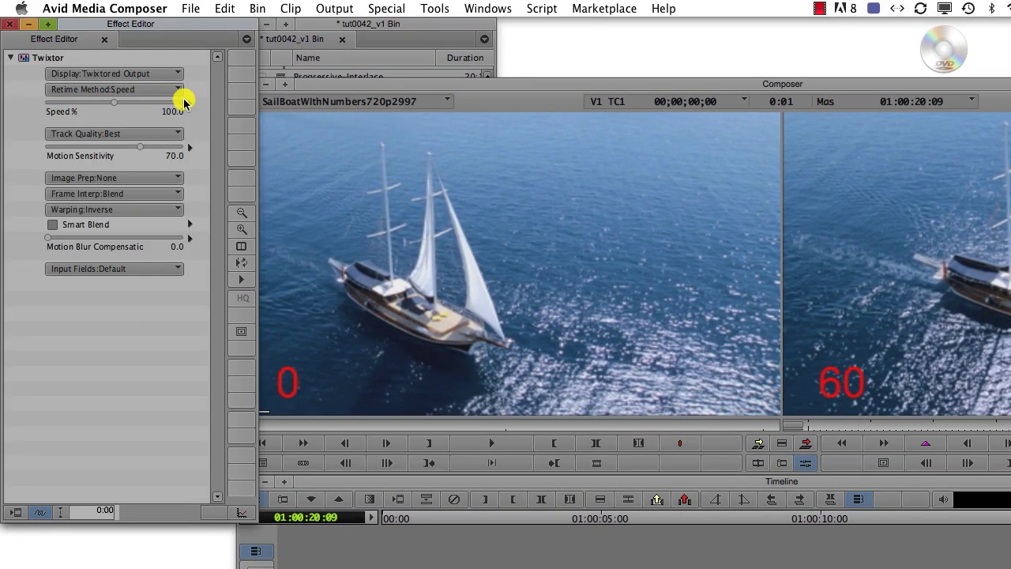
Set Twixtor's retime speed to 10% and create a video mixdown of the sequence.
click(117, 90)
click(106, 106)
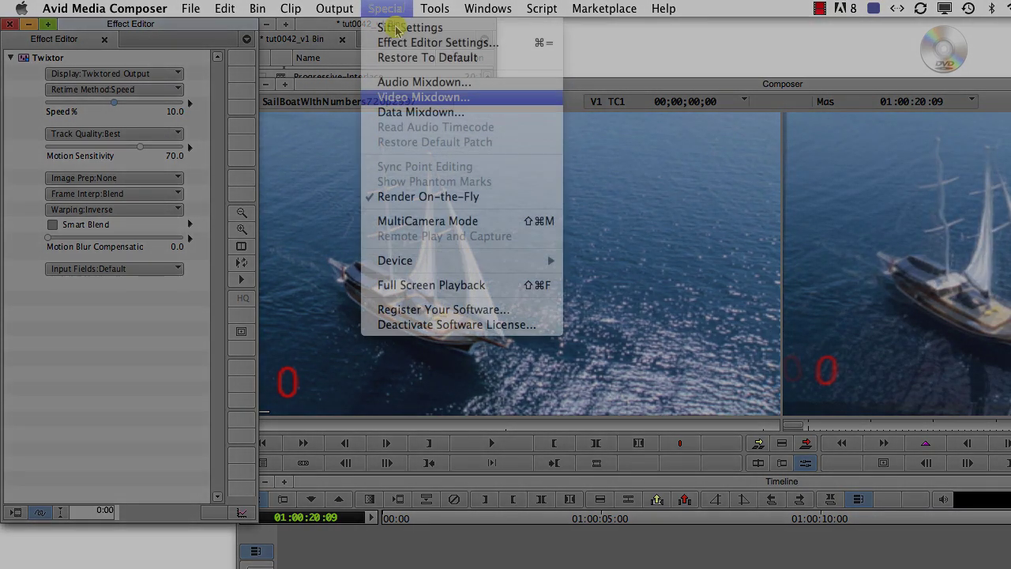
click(414, 97)
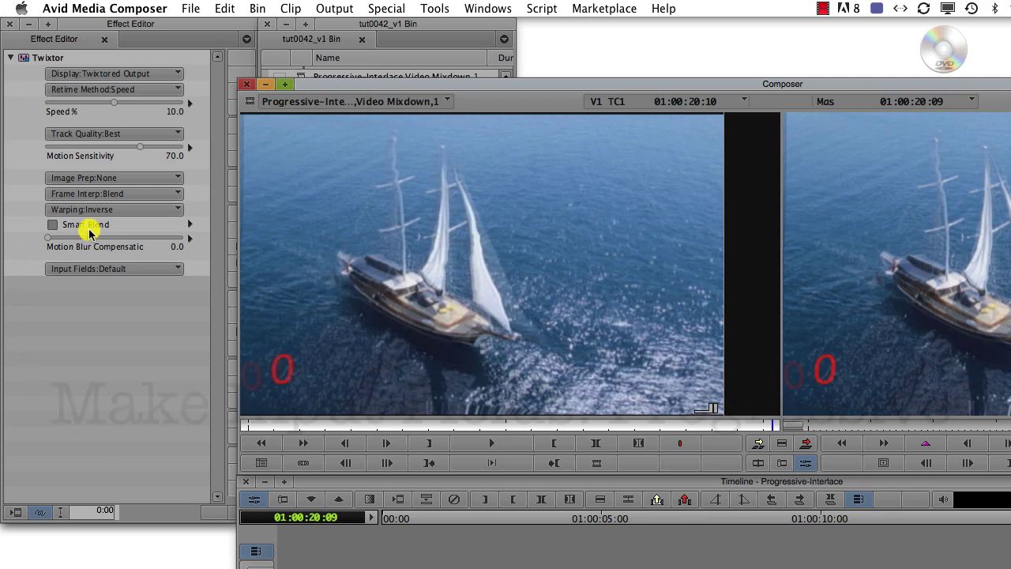
Set Twixtor's input fields to Progressive and create a video mixdown of the sequence.
click(129, 269)
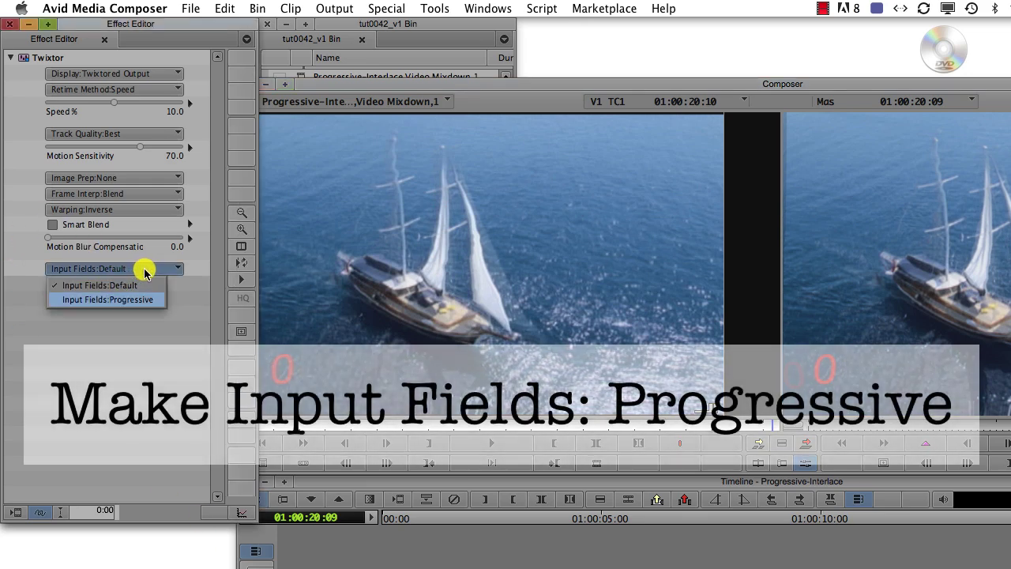
click(140, 299)
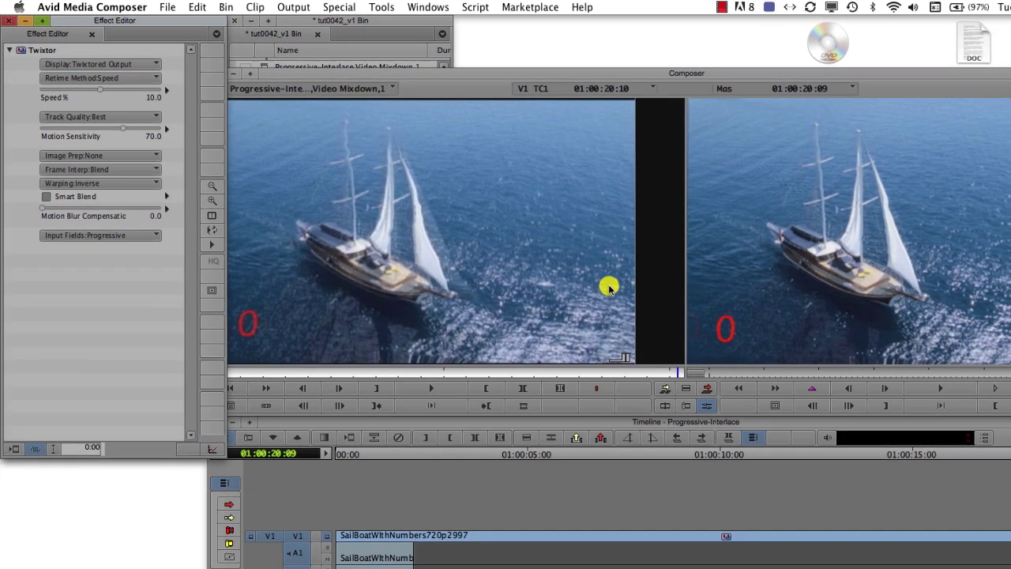
click(338, 7)
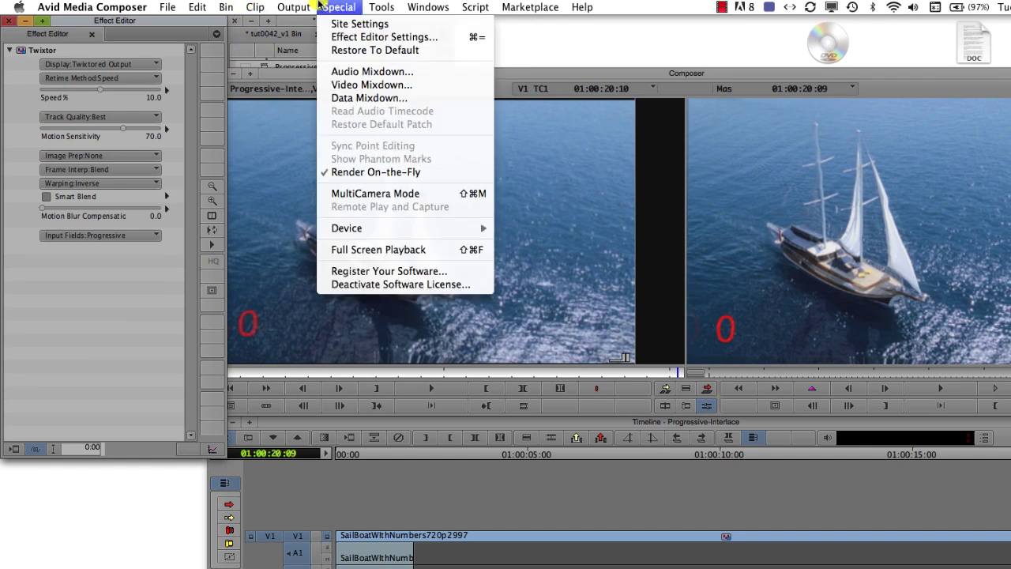
click(347, 84)
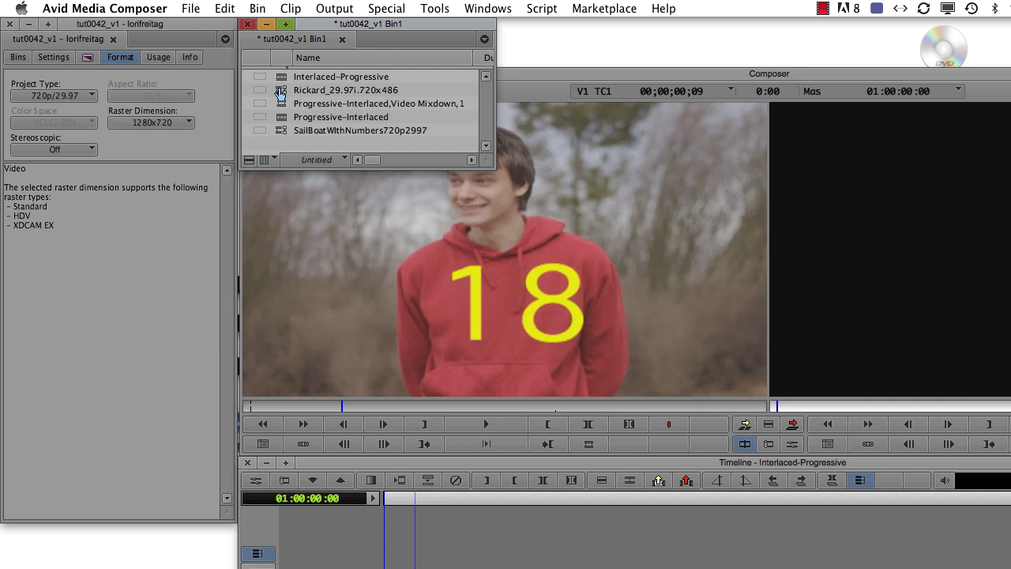
Edit the 29.97i 720x486 clip from the bin into the start of the Interlaced-Progressive timeline.
click(281, 91)
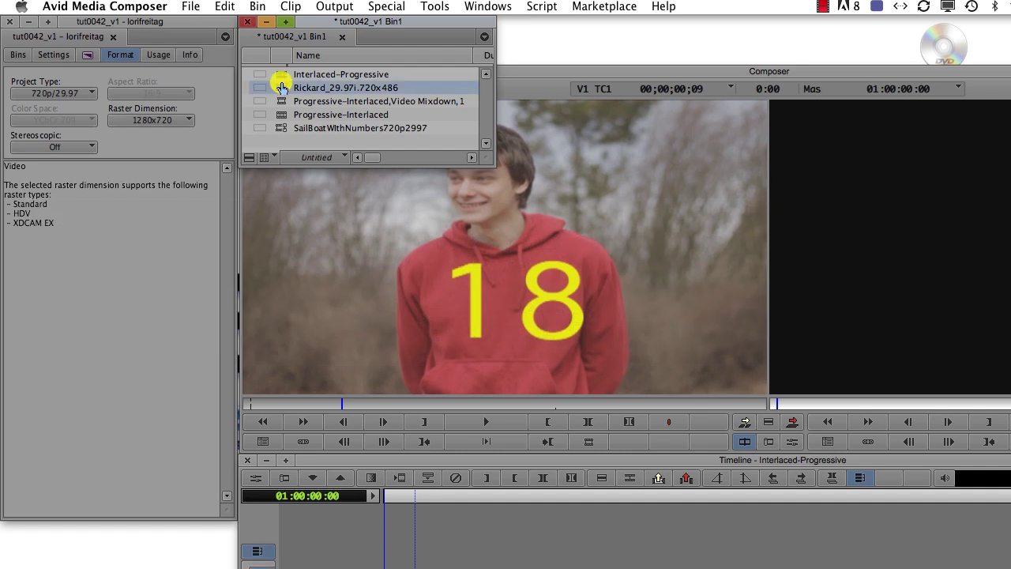
drag(283, 91, 510, 495)
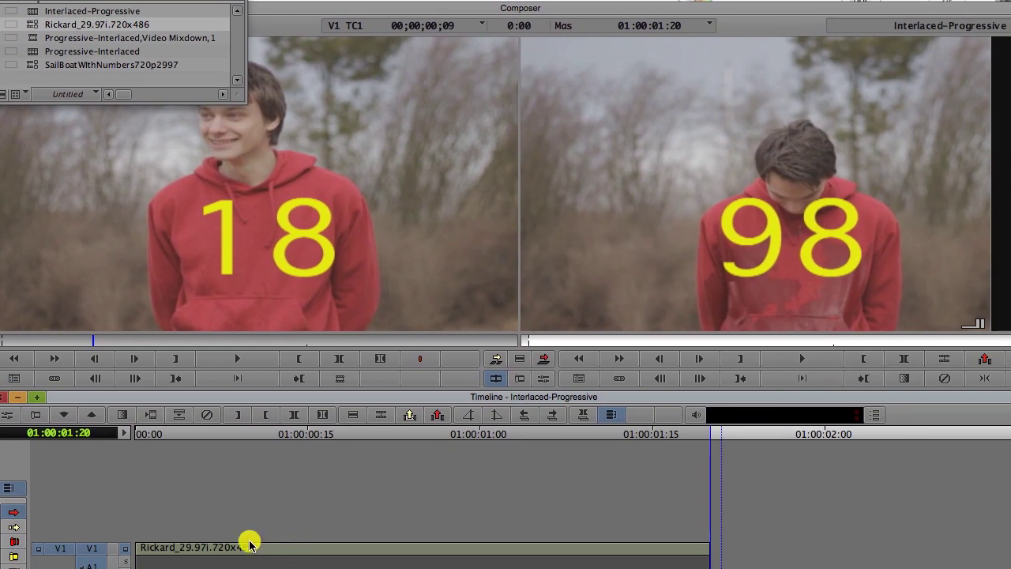
Step through the interlaced clip frame by frame from its start to check how the burned-in numbers advance.
key(Home)
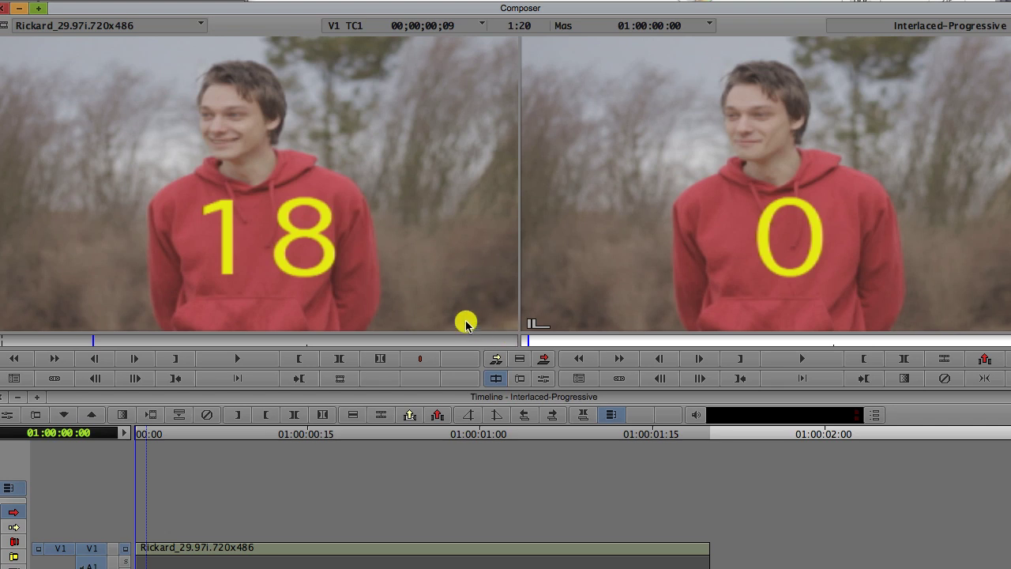
key(Right)
key(Right)
key(Right)
key(Right)
key(Right)
key(Right)
key(Right)
key(Right)
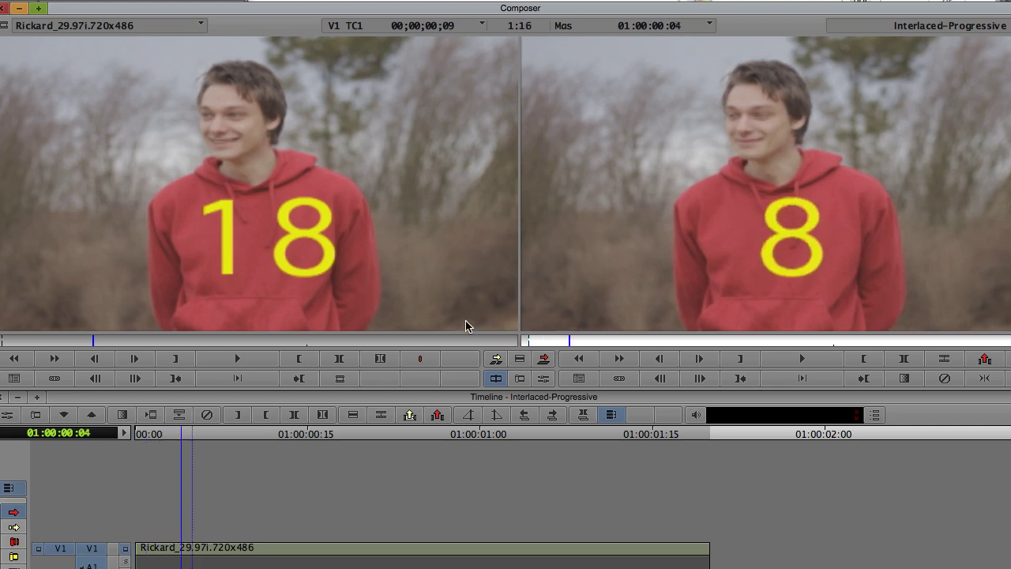
key(Right)
key(Right)
key(Right)
key(Right)
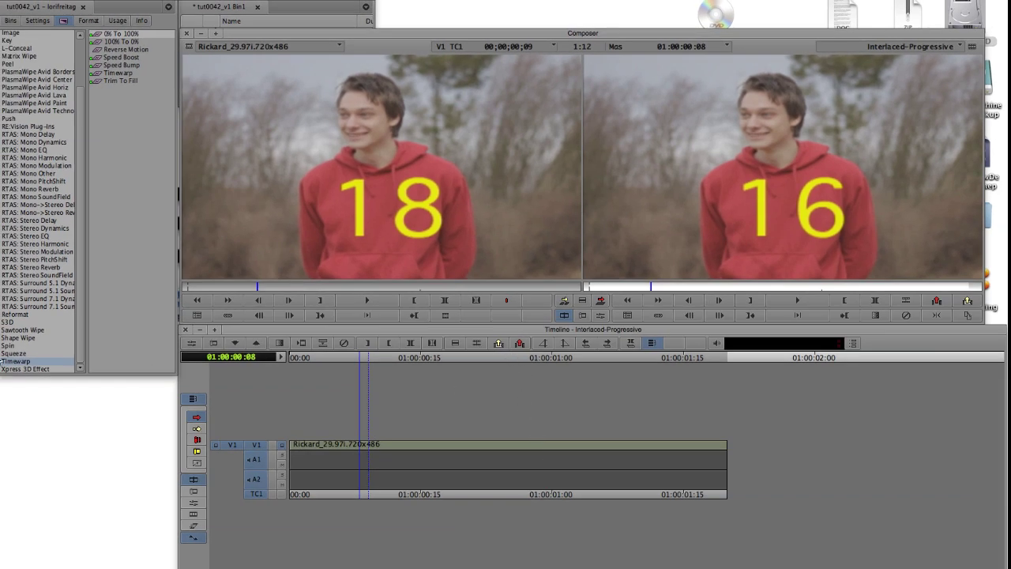
Apply the Timewarp effect to the interlaced clip on V1.
drag(10, 362, 442, 446)
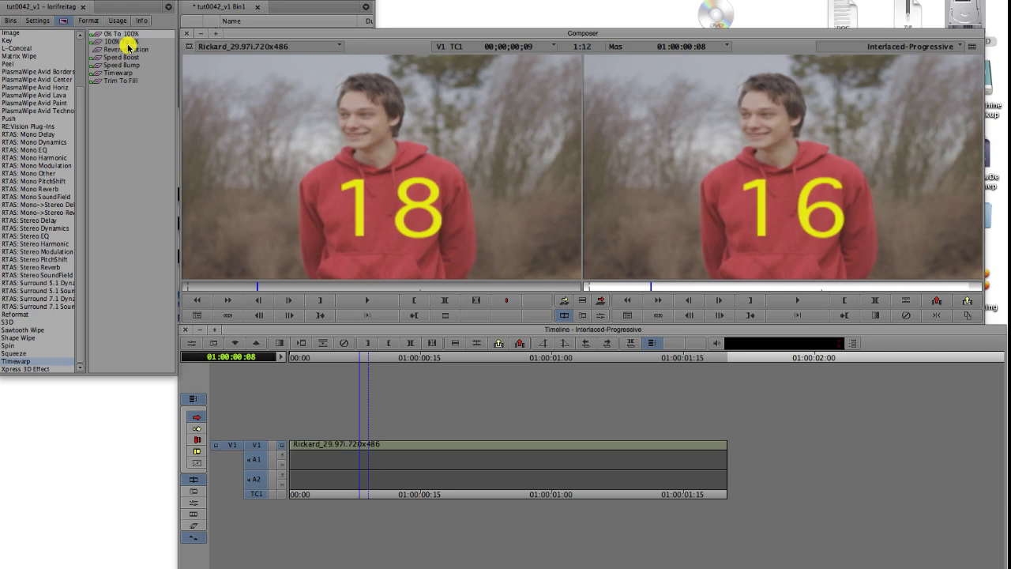
click(119, 73)
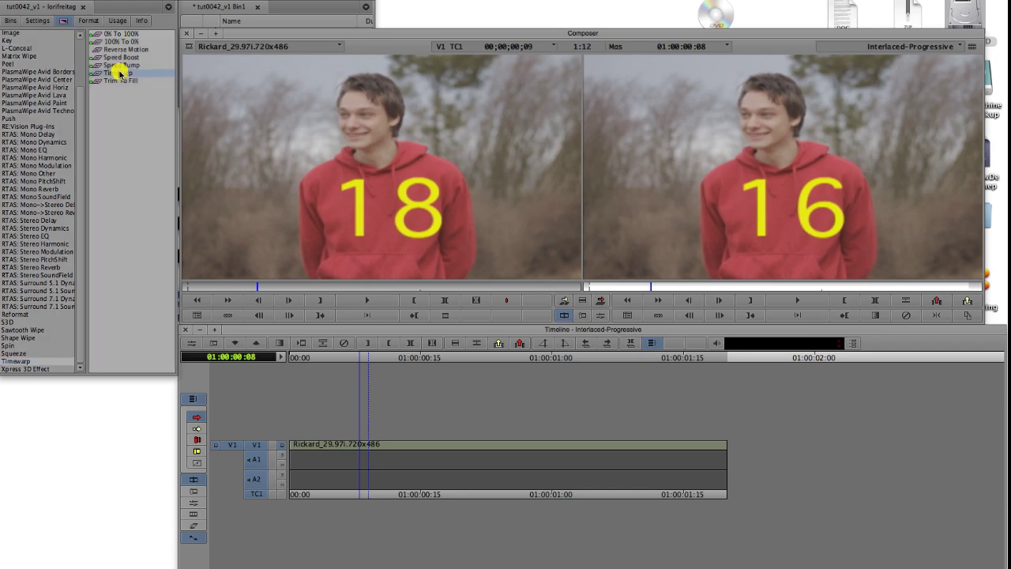
drag(122, 74, 382, 445)
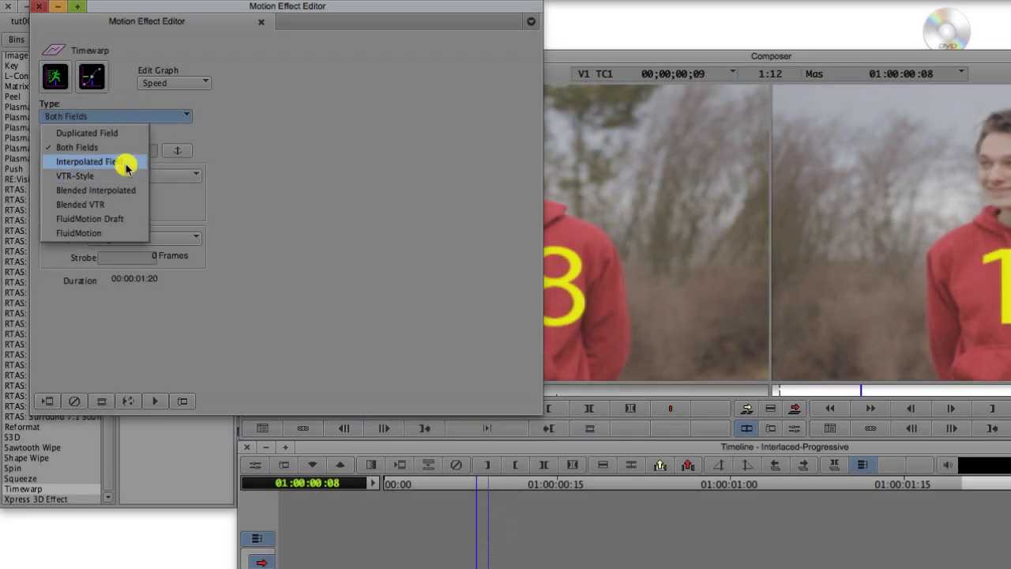
Set the Timewarp type to Interpolated Field with an Interlaced source and Progressive output.
click(126, 164)
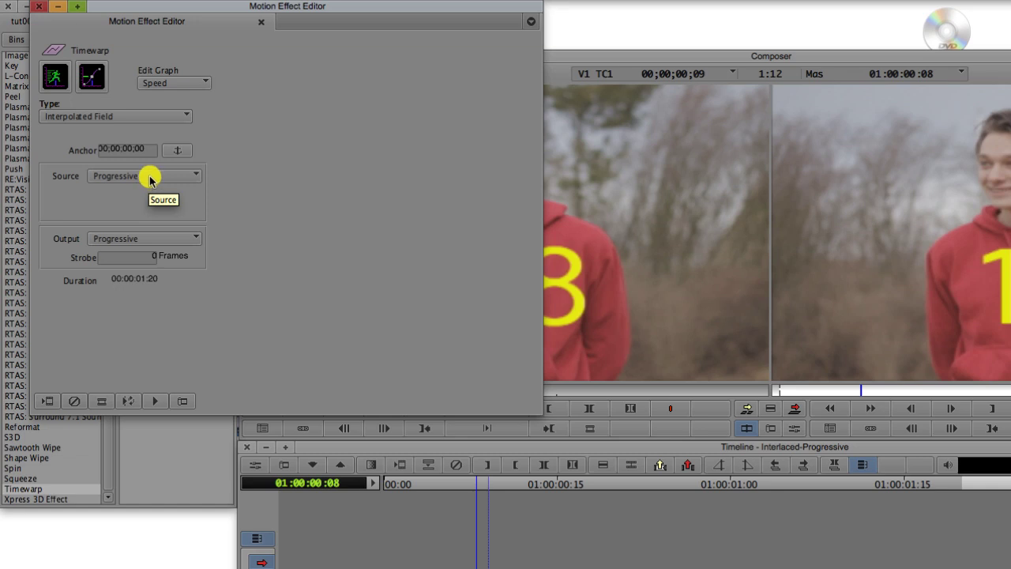
click(150, 177)
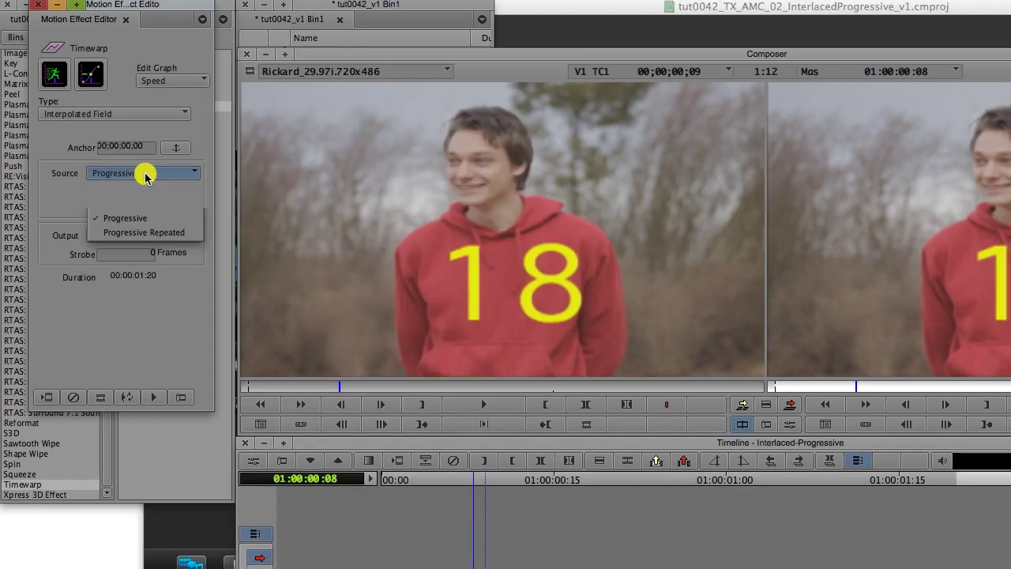
click(142, 171)
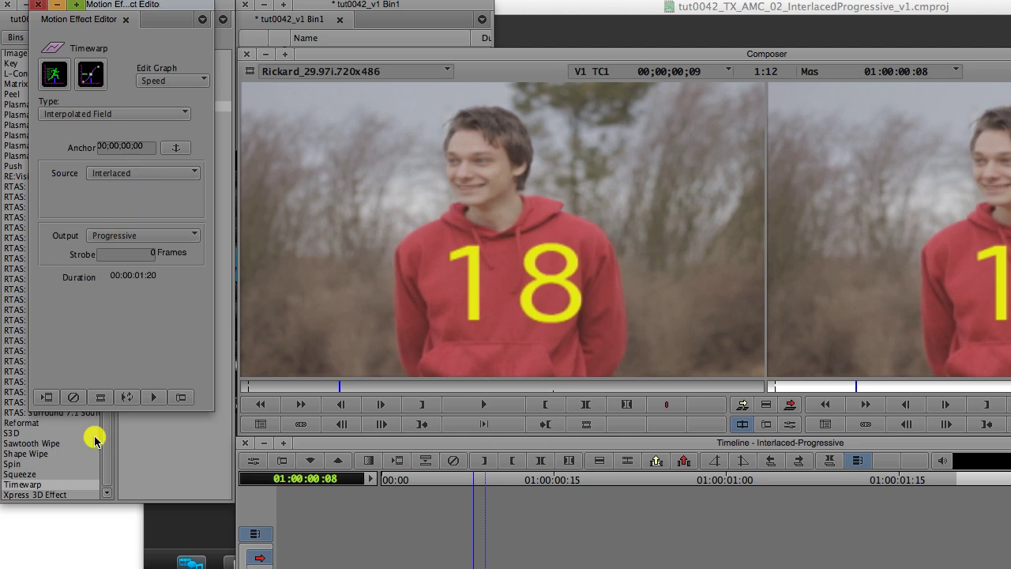
click(142, 236)
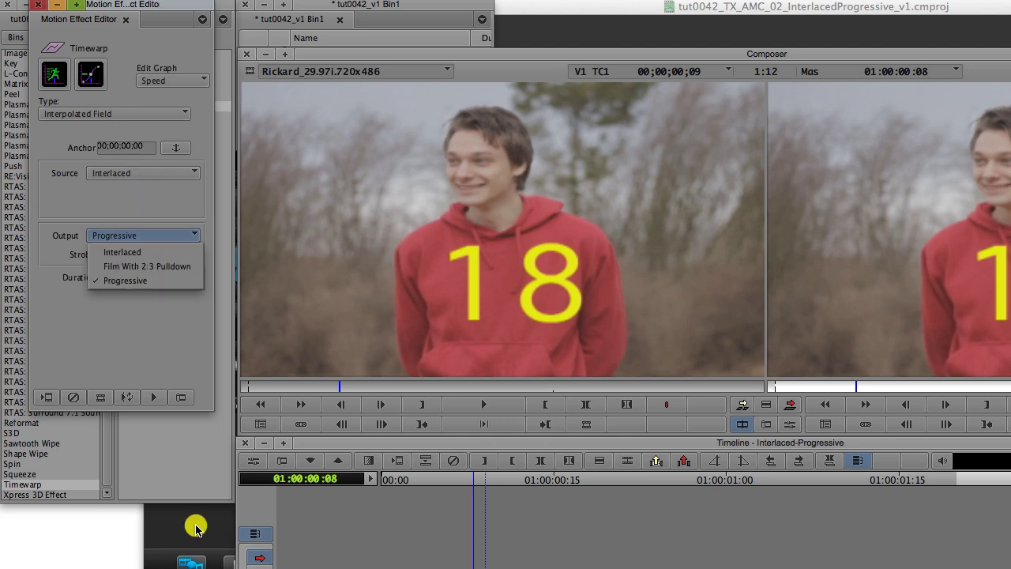
click(109, 233)
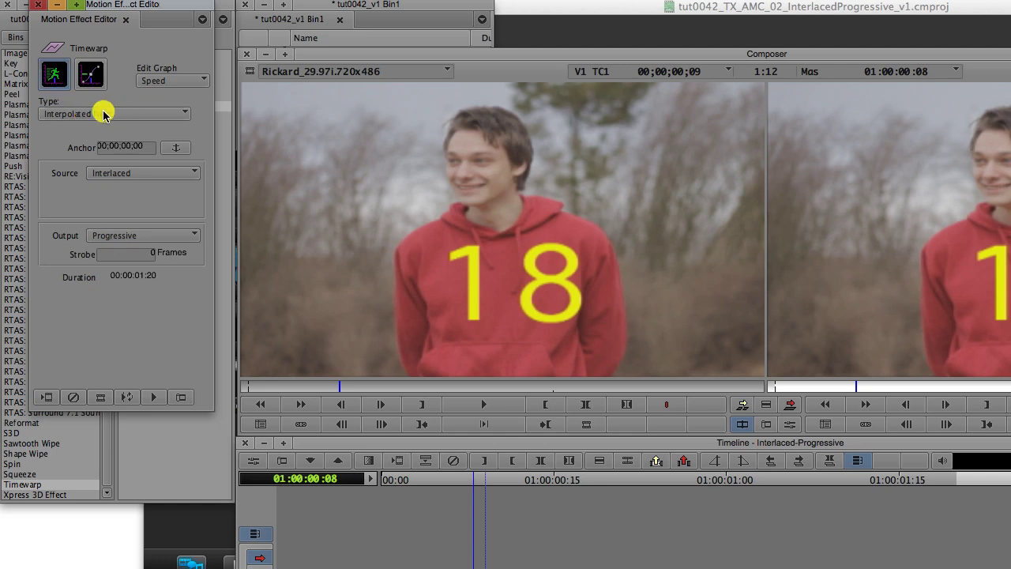
Show the Timewarp speed graph and set the first keyframe's speed to 50.
click(52, 75)
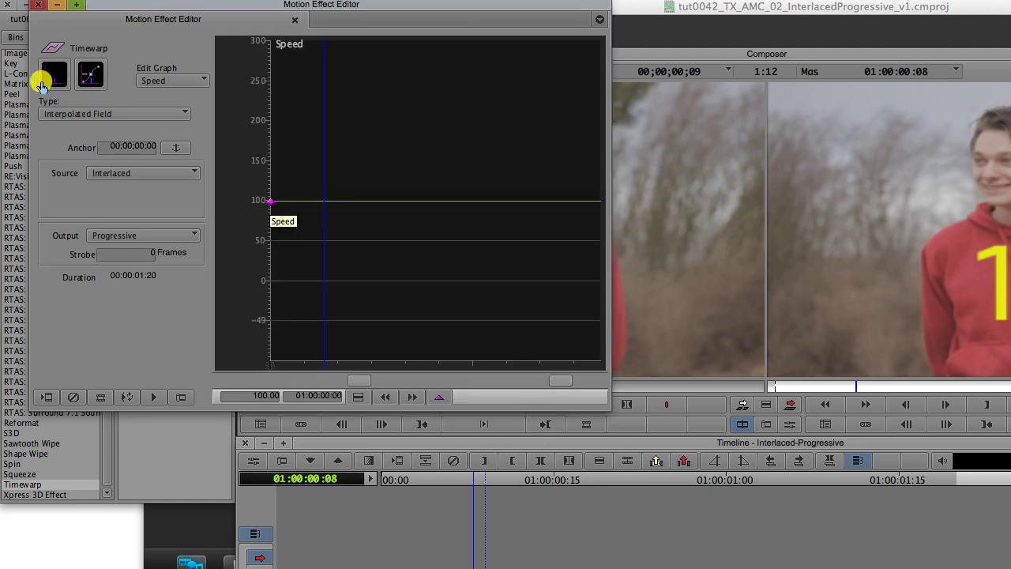
click(281, 220)
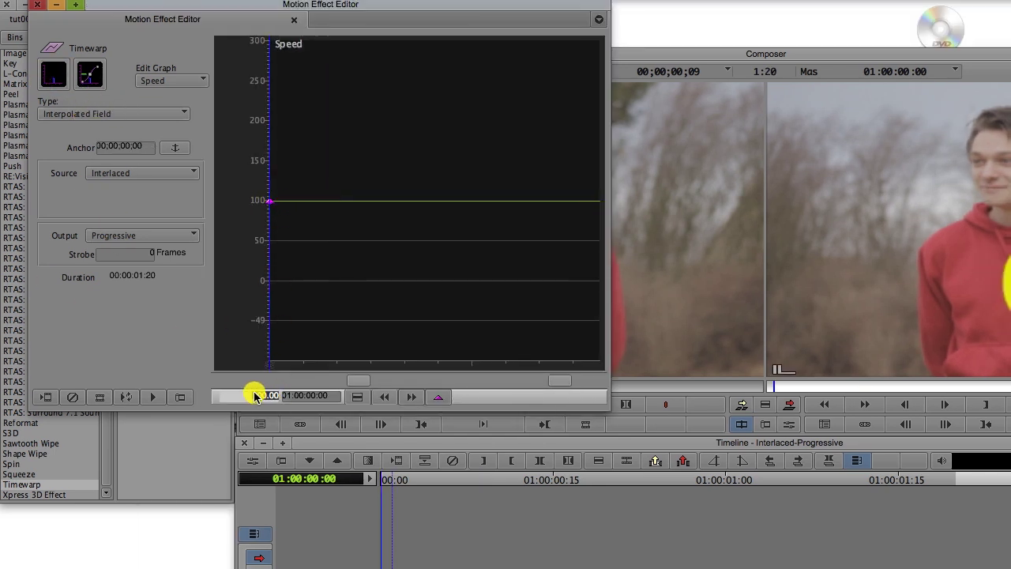
text(50)
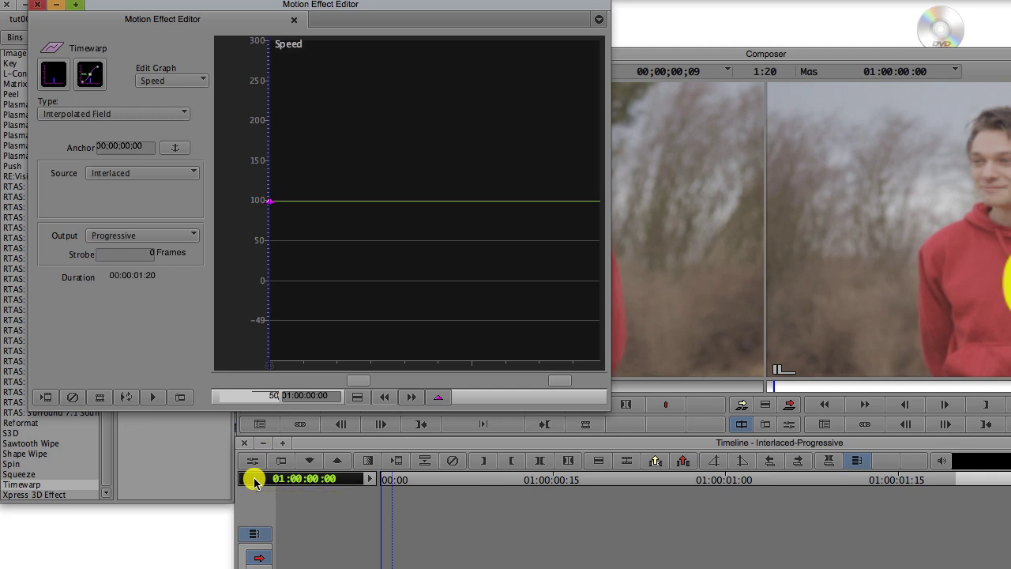
key(Return)
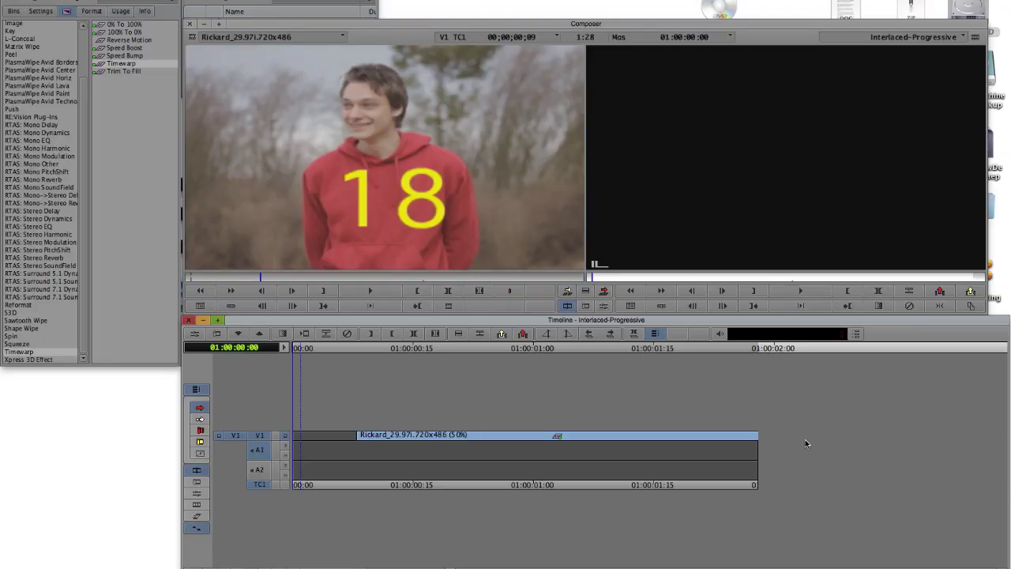
Undo the last shift of the timewarped clip and go to the end of the sequence.
click(163, 0)
click(178, 0)
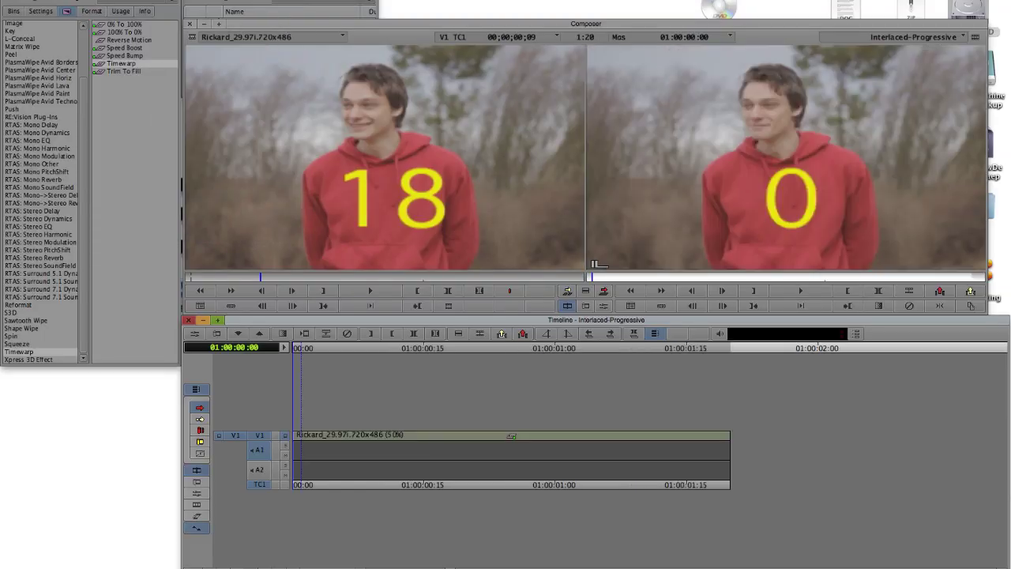
key(End)
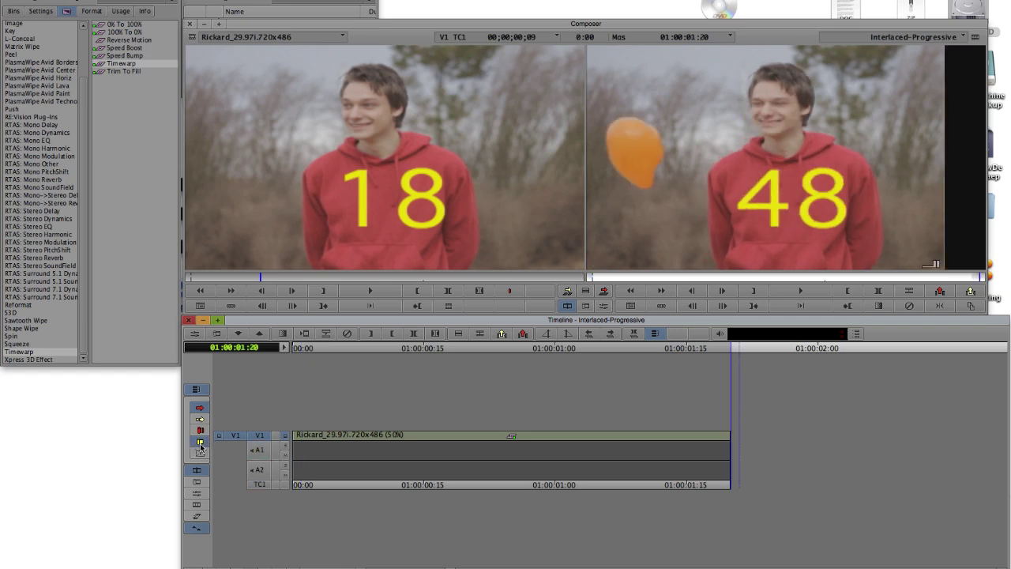
Extend the tail of the timewarped clip on V1 by trimming its end to use more of the source footage.
key(u)
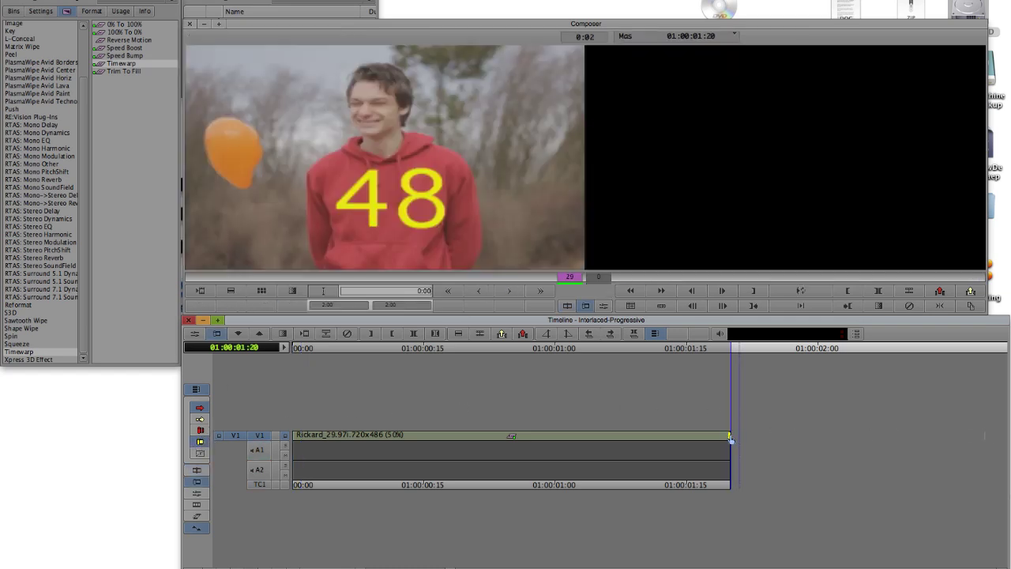
drag(731, 440, 988, 441)
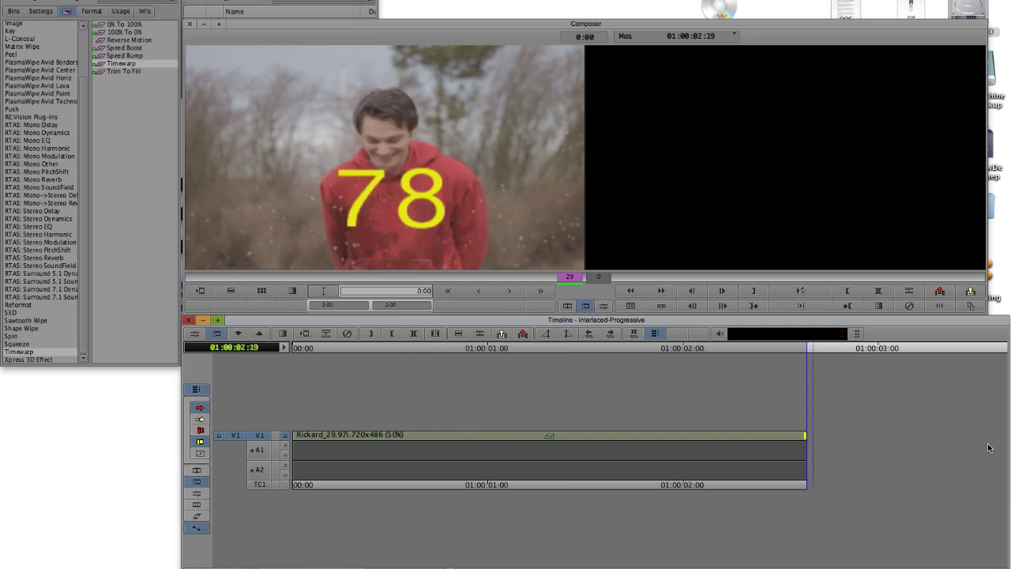
key(u)
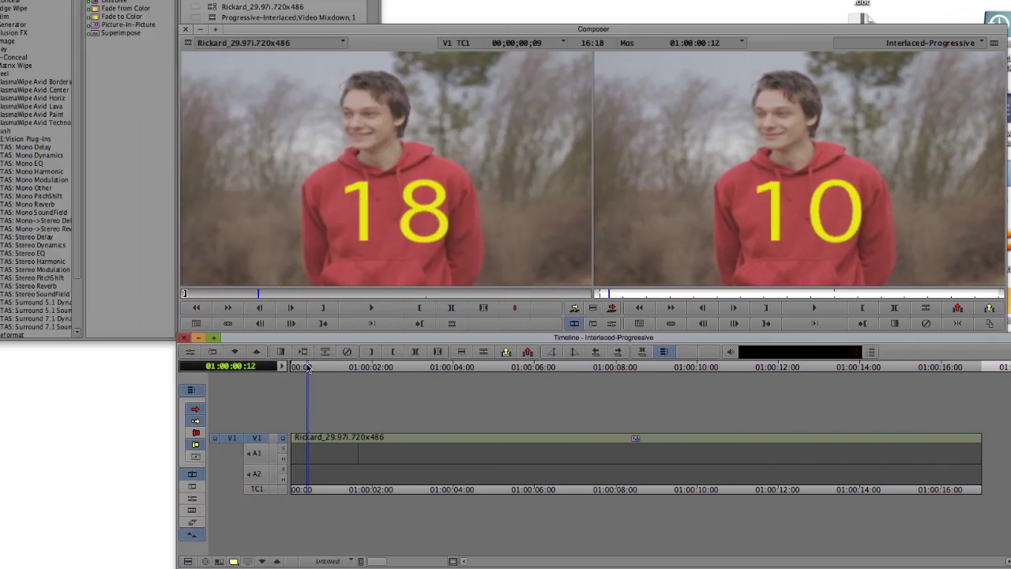
Set the timeline's video quality to full and step frame by frame through the clip from 01:00:00:27 onwards.
drag(308, 368, 325, 370)
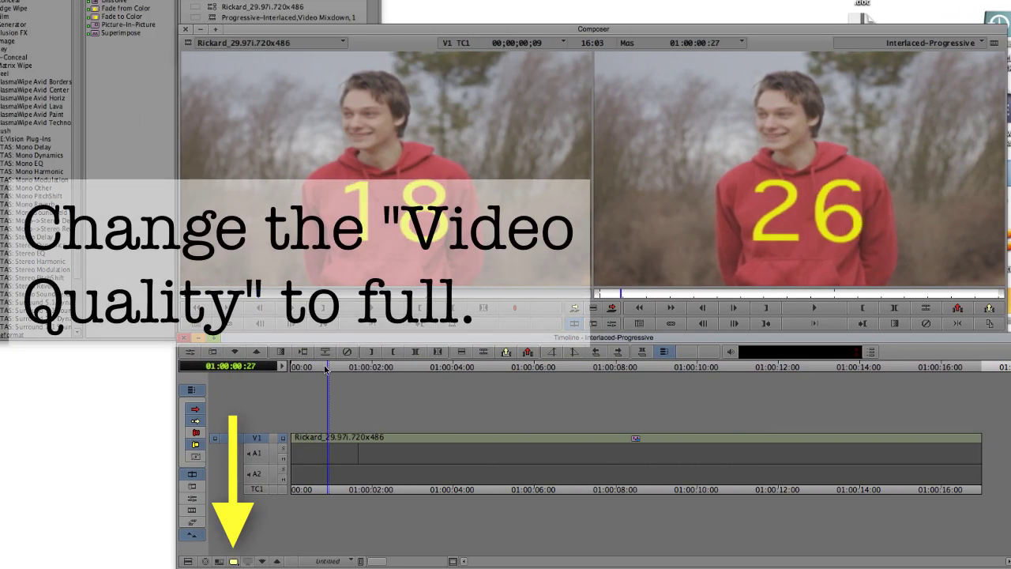
click(234, 562)
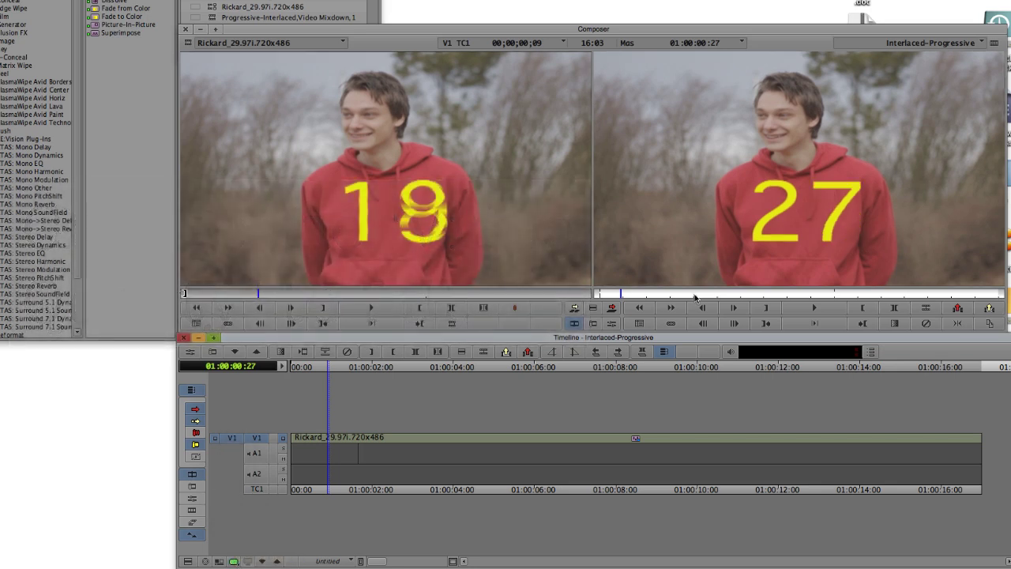
click(598, 344)
click(599, 345)
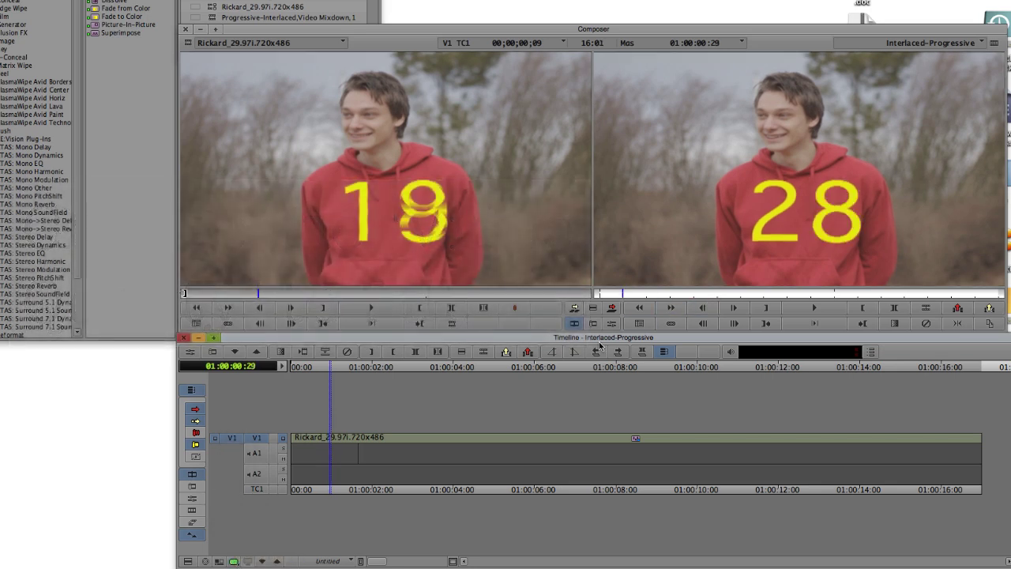
click(598, 345)
click(598, 345)
click(598, 344)
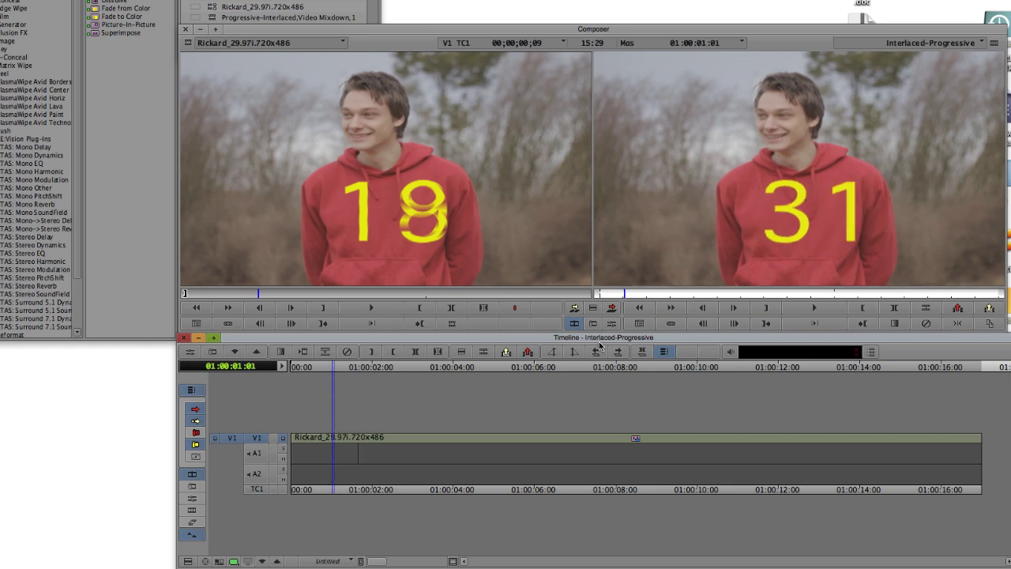
click(598, 344)
click(599, 344)
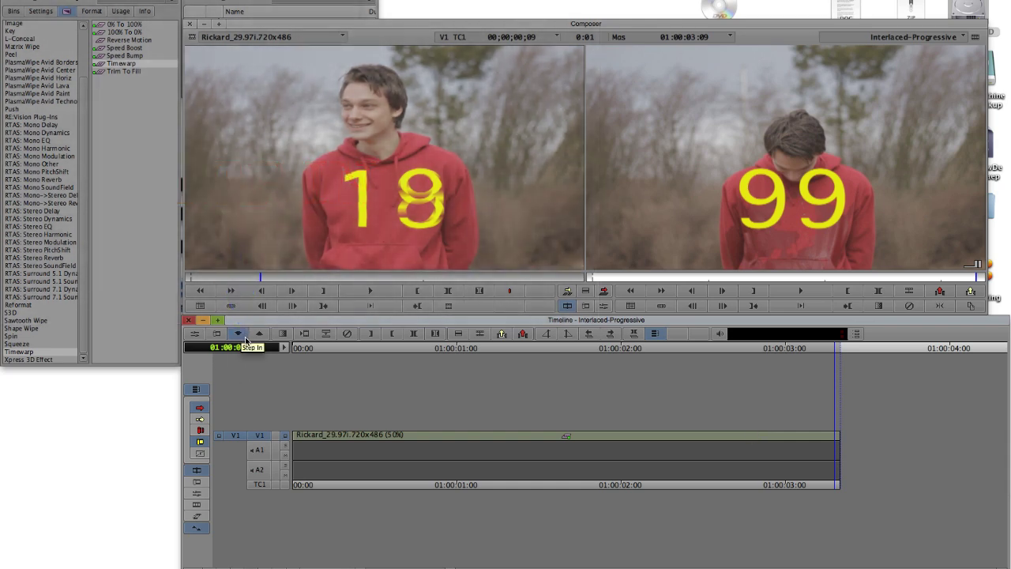
Inside the nested effect, paste four copies of the 50% timewarped clip end to end on V1, and step back out.
click(240, 335)
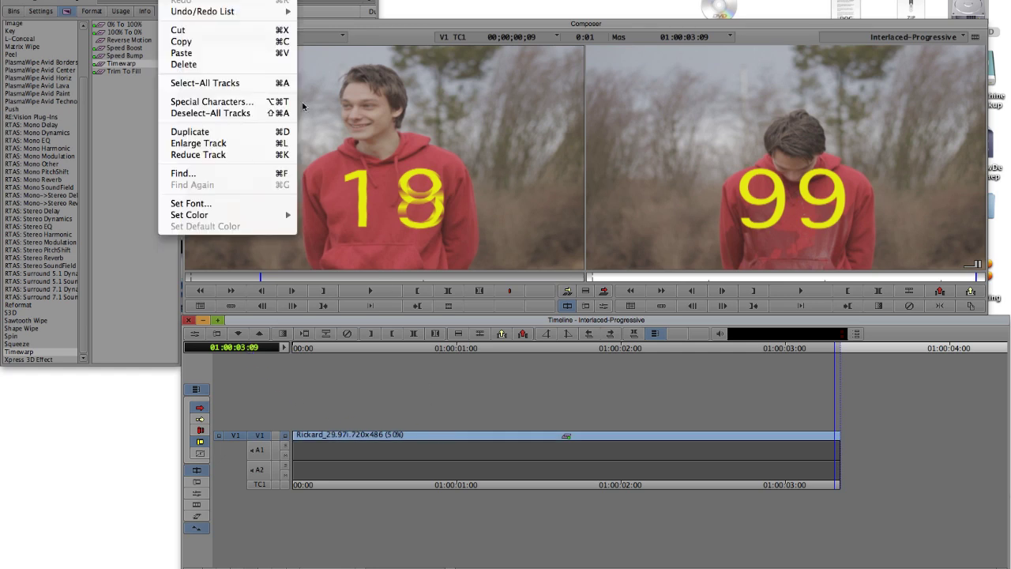
click(229, 43)
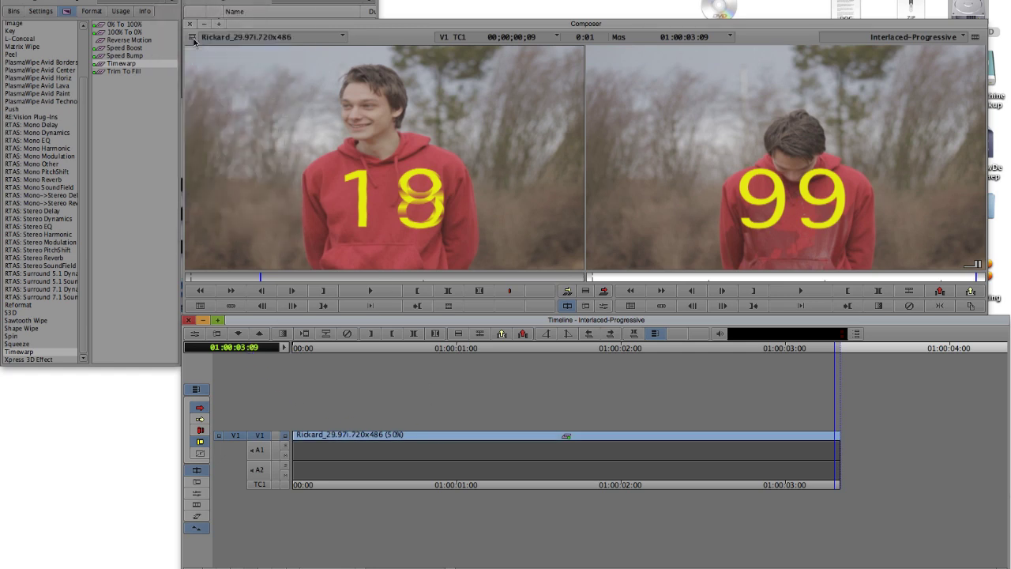
click(179, 0)
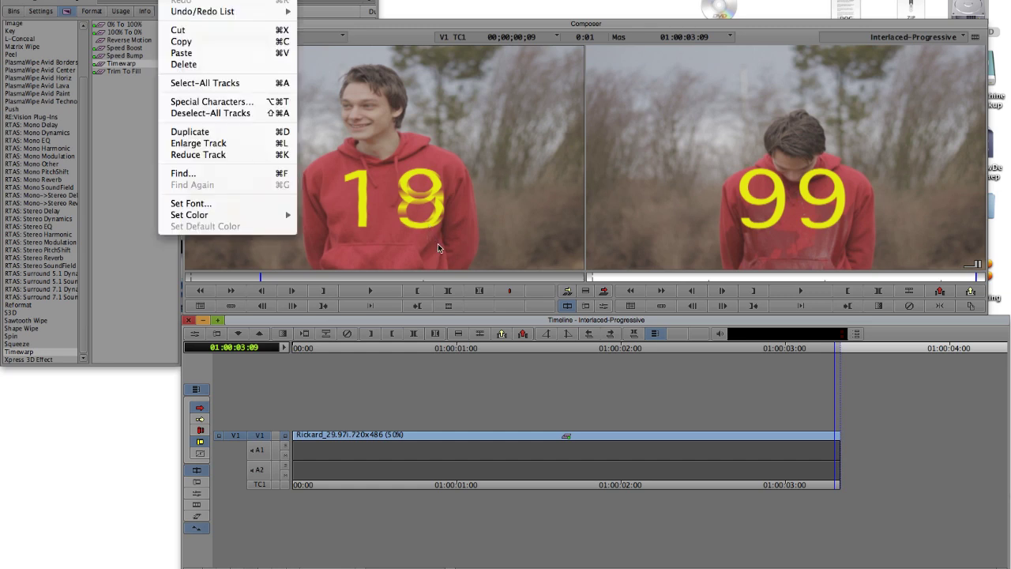
click(181, 52)
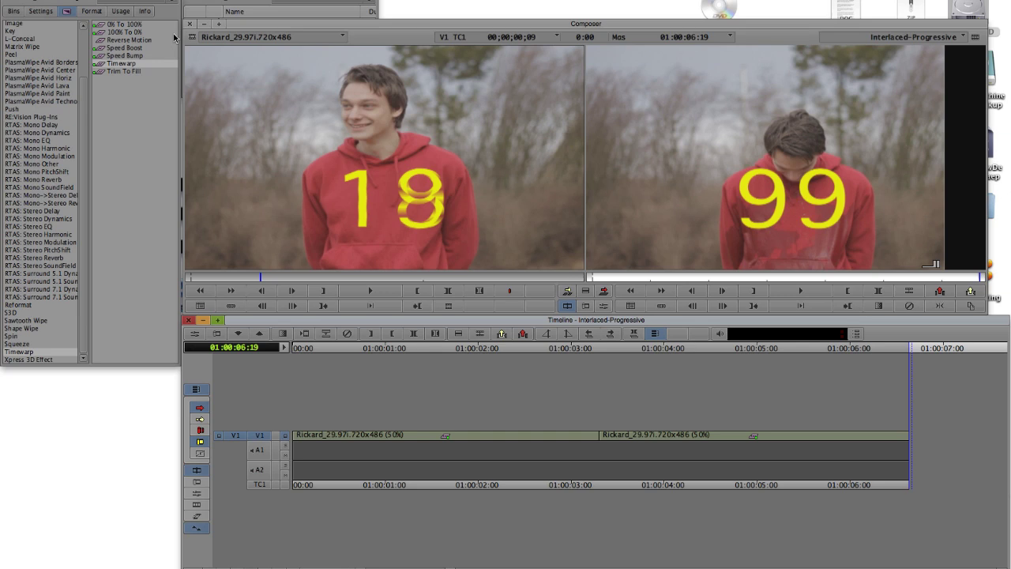
key(ctrl+v)
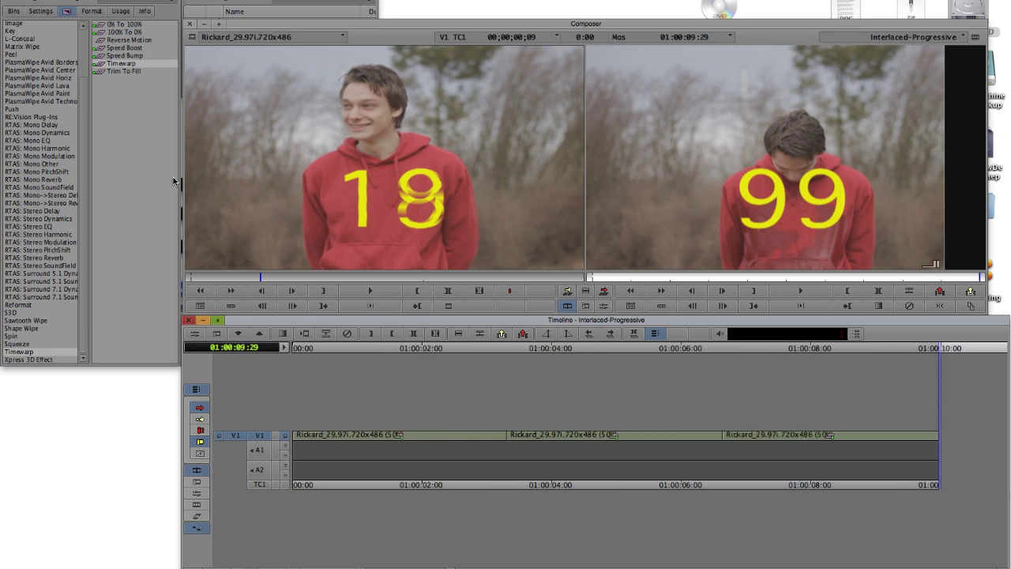
key(ctrl+v)
key(ctrl+v)
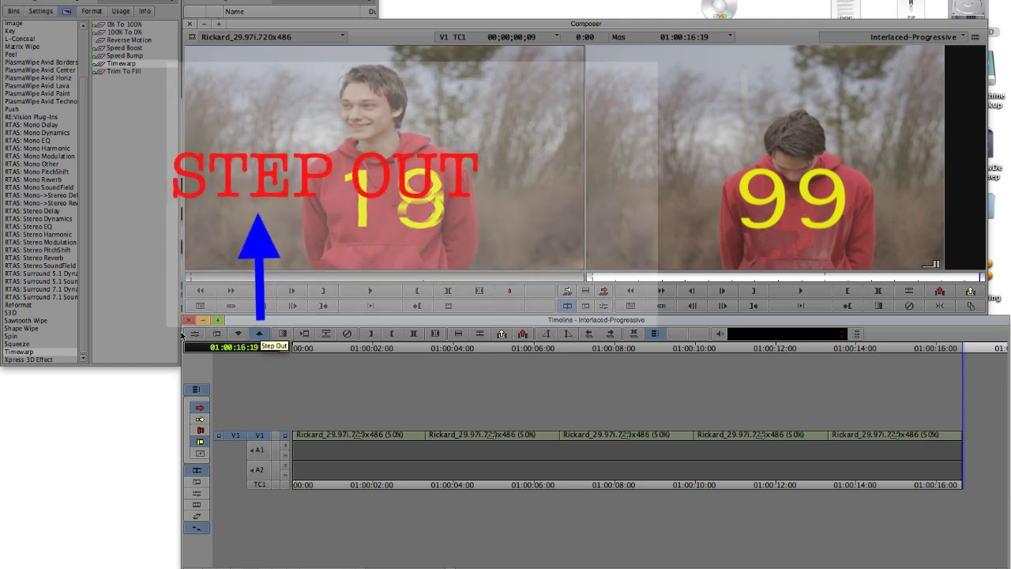
click(257, 335)
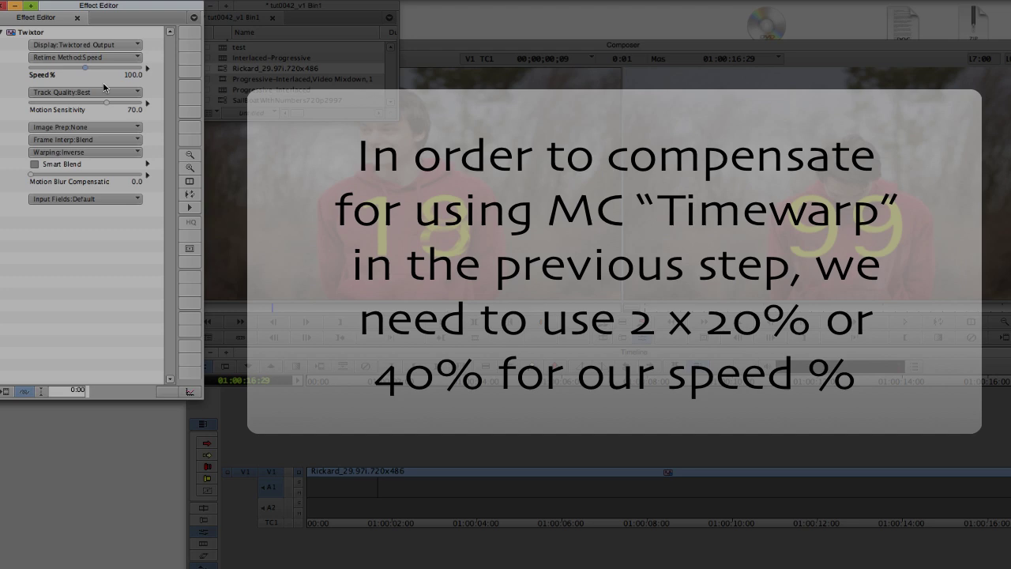
Set the Twixtor speed to 40% to compensate for the Timewarp.
click(103, 88)
text(40)
key(Return)
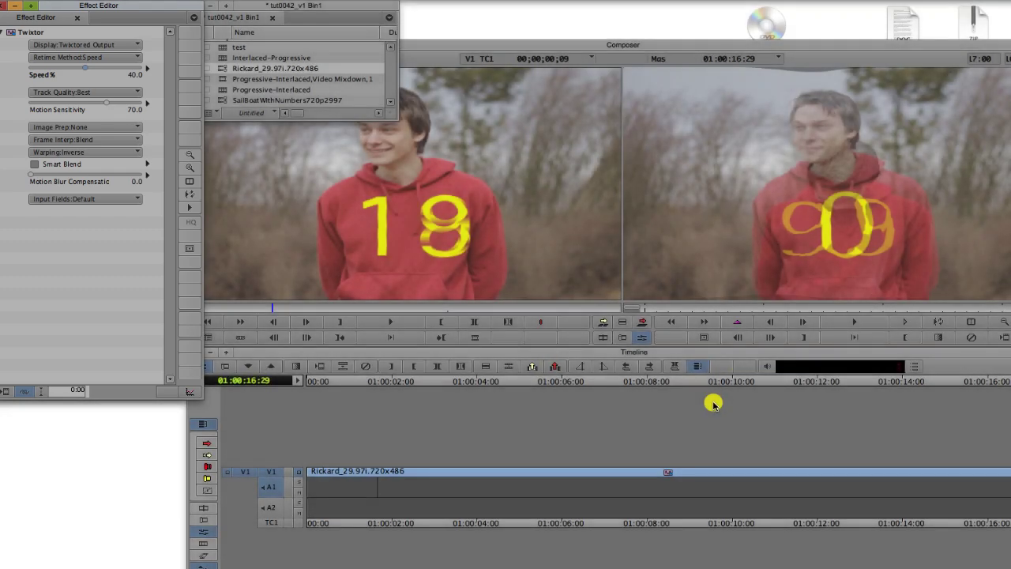
Create a video mixdown of the sequence in the tut0042_v1 Bin1 bin on the BIG GUY drive at DNxHD 75 MXF resolution.
click(310, 2)
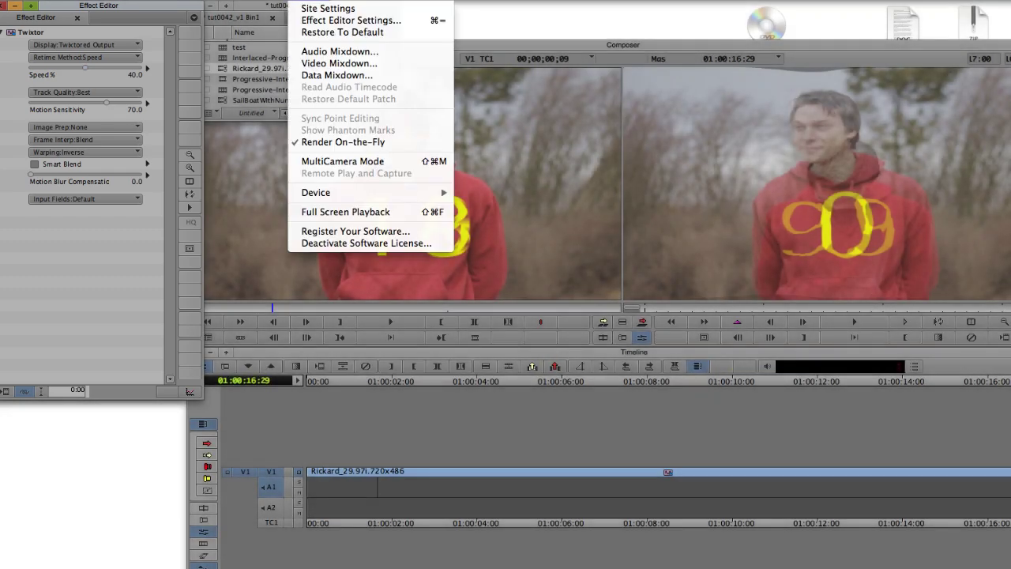
click(322, 63)
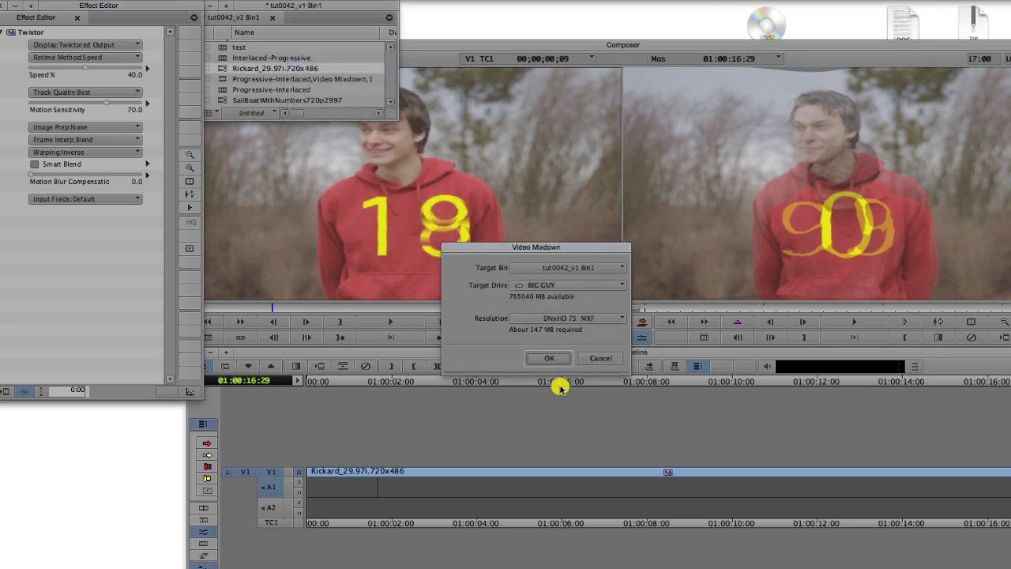
click(549, 358)
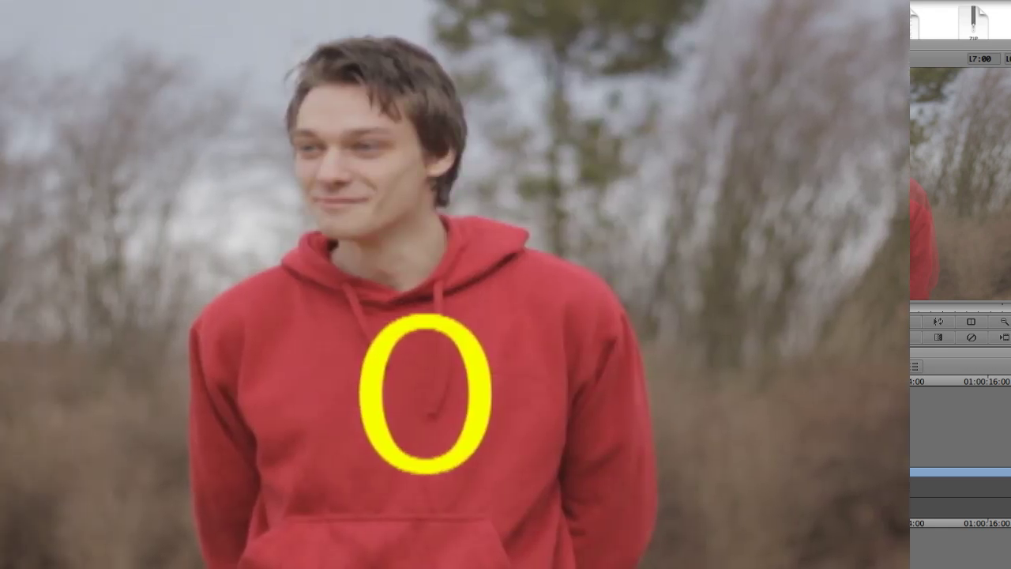